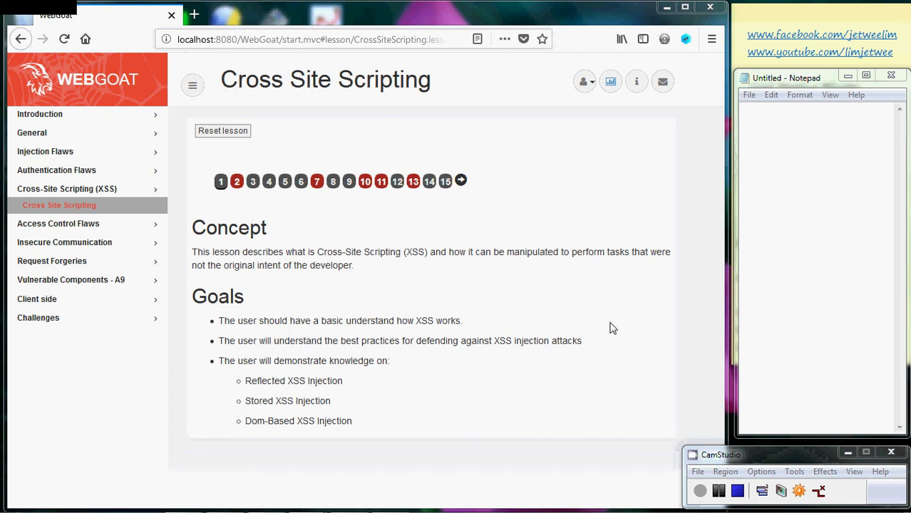
Step: Check the account menu, toggle the Cross-Site Scripting (XSS) sidebar category, and open lesson page 2, 'What is XSS'
left_click(596, 90)
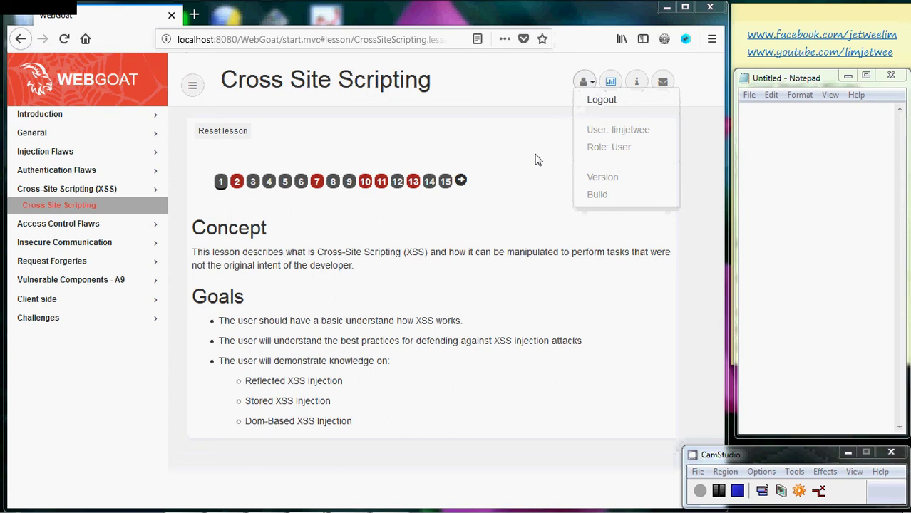
left_click(590, 83)
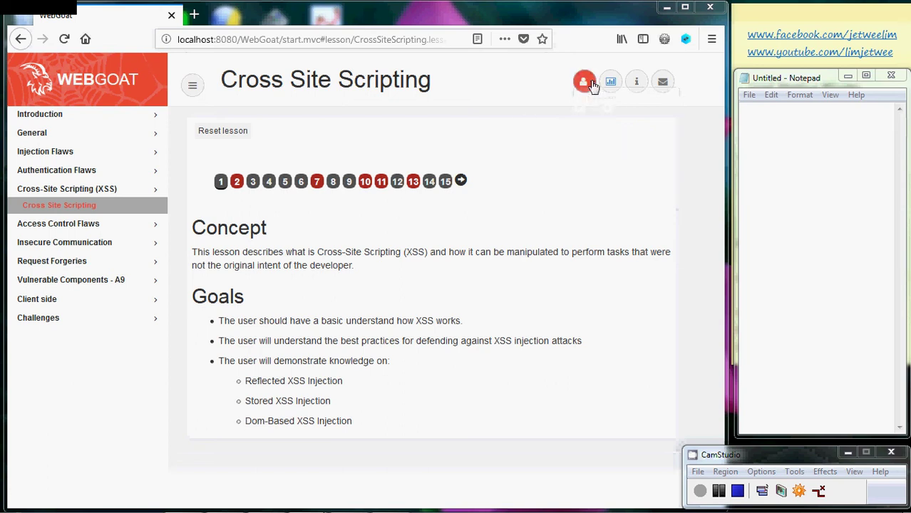
left_click(103, 191)
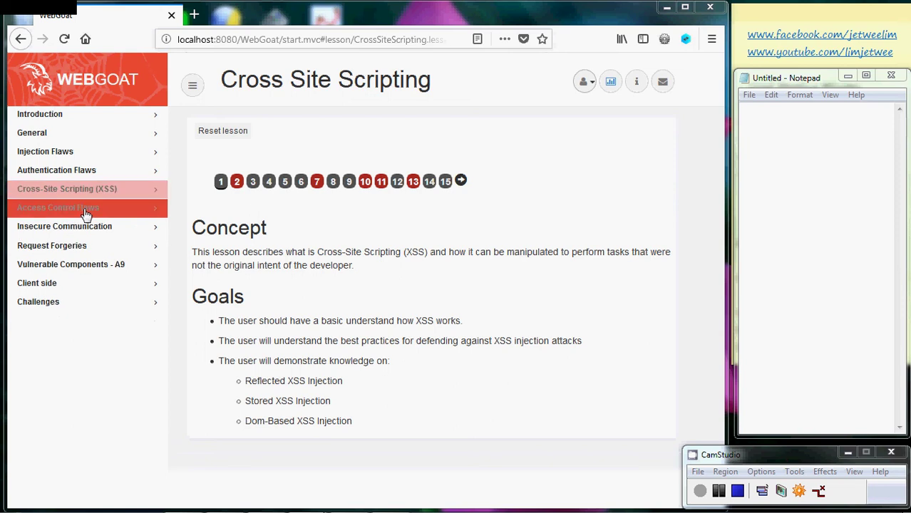
left_click(127, 192)
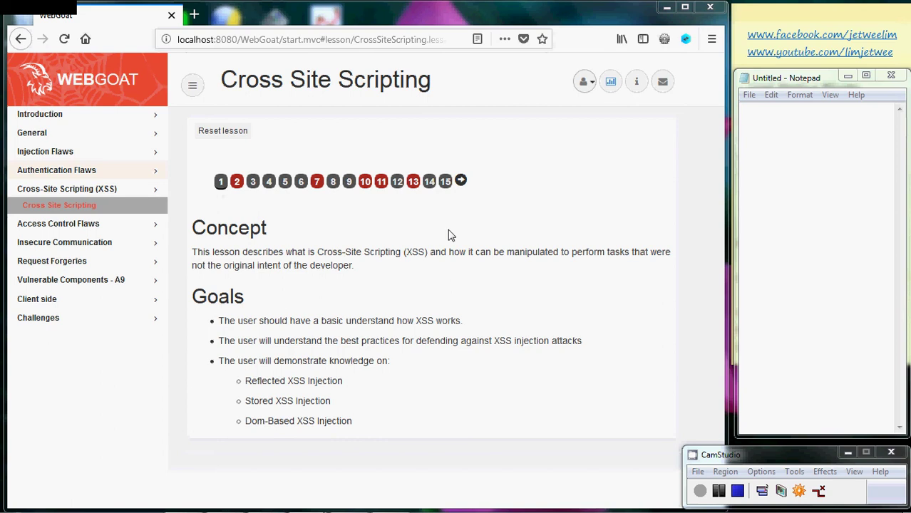
left_click(237, 184)
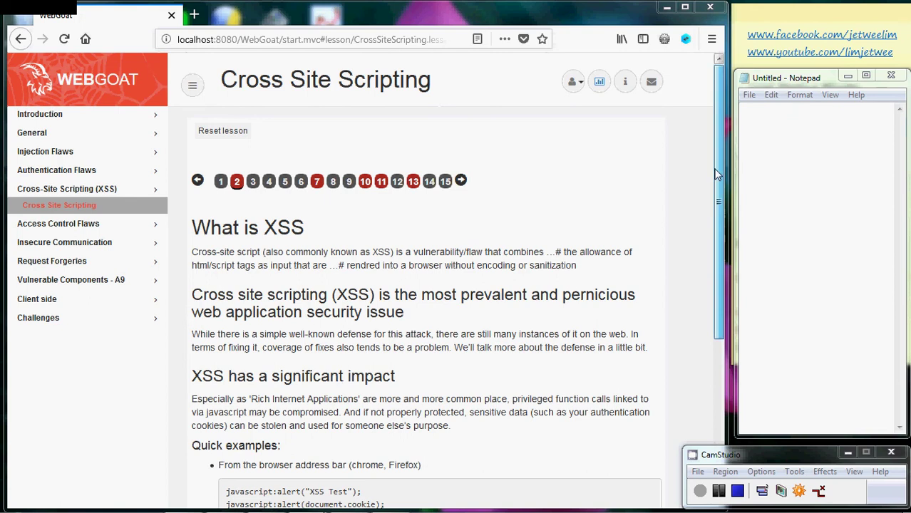
Step: Scroll down to the Try It! exercise and click into the cookie question's answer box
left_click_drag(721, 176, 712, 331)
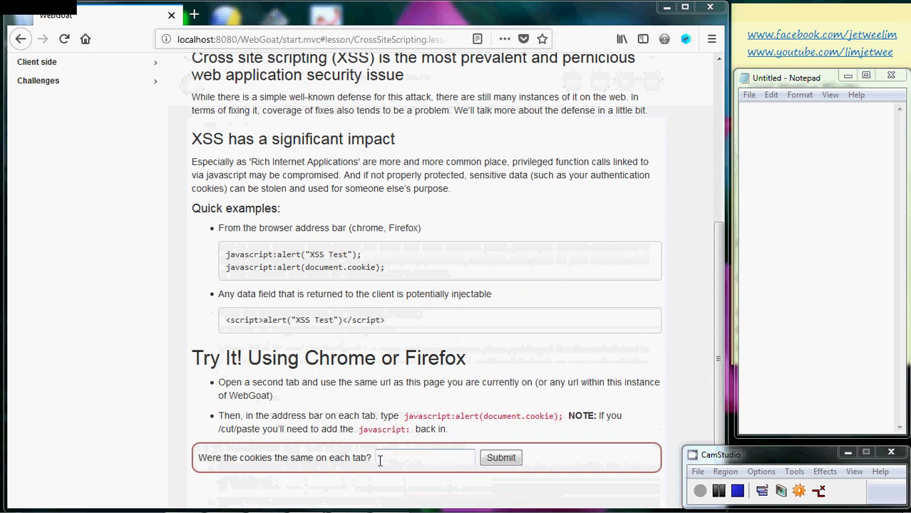
left_click(428, 458)
Step: Copy the javascript:alert(document.cookie); snippet from the lesson and paste it into Notepad
right_click(412, 419)
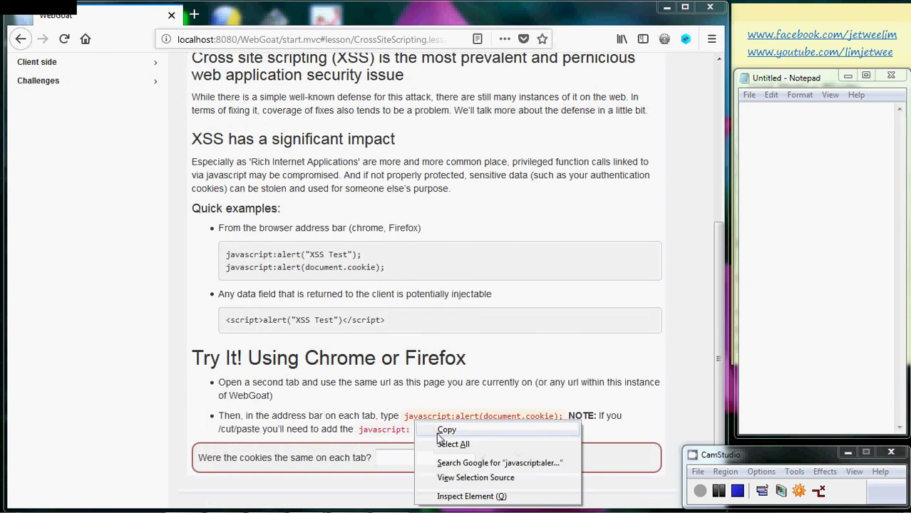
left_click(446, 430)
left_click(775, 143)
right_click(756, 142)
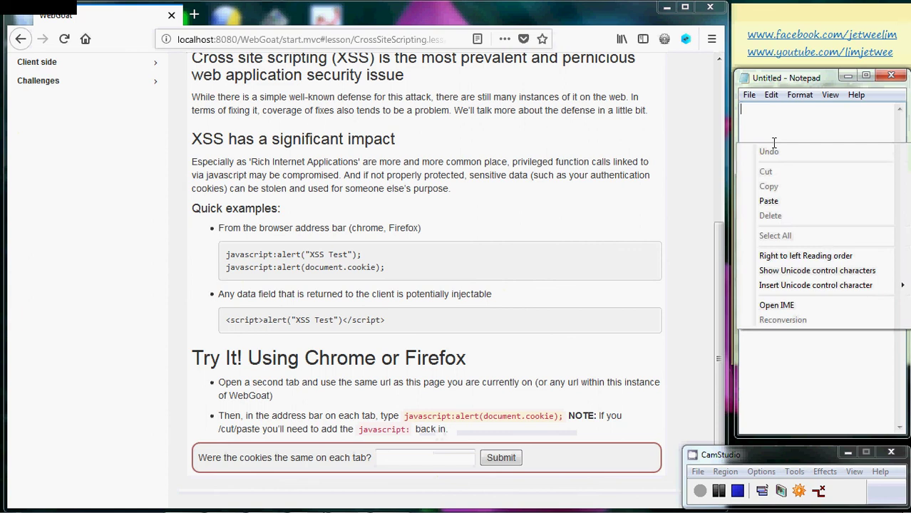
left_click(785, 202)
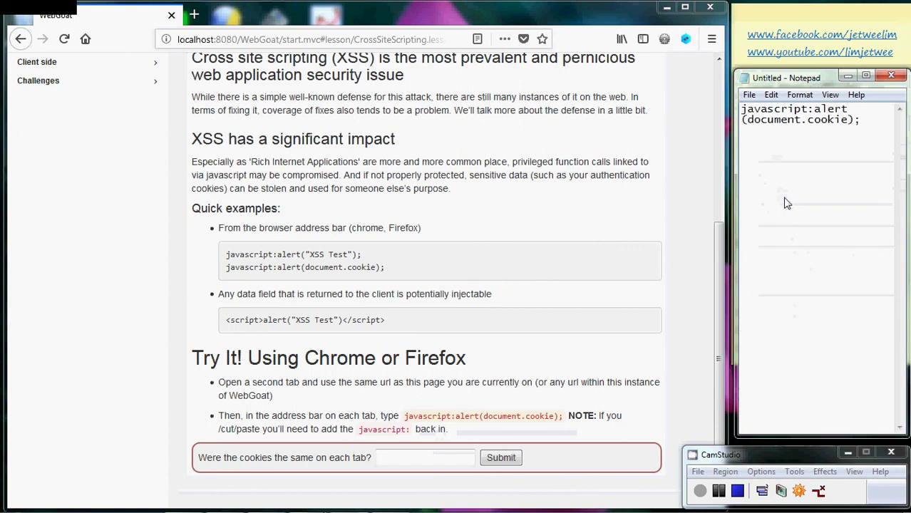
Step: Select the pasted snippet in Notepad and copy it with Edit > Copy
left_click_drag(861, 120, 739, 109)
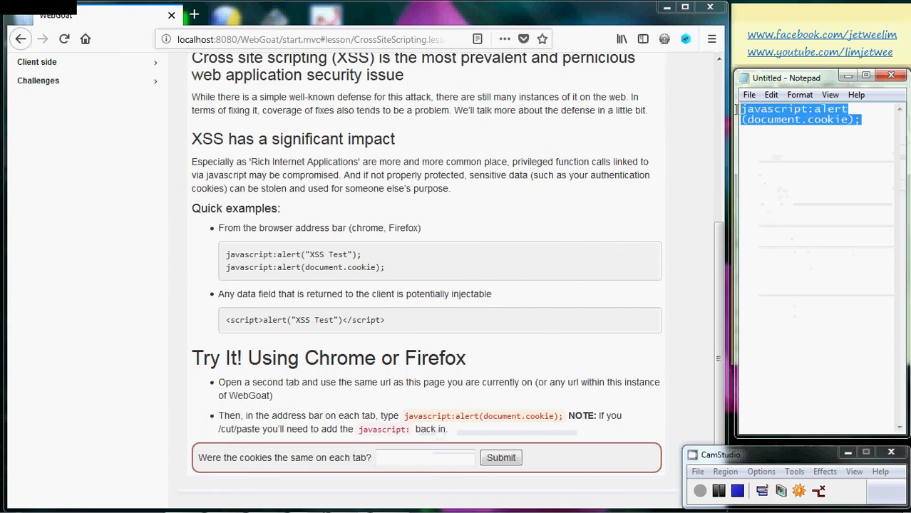
left_click(771, 100)
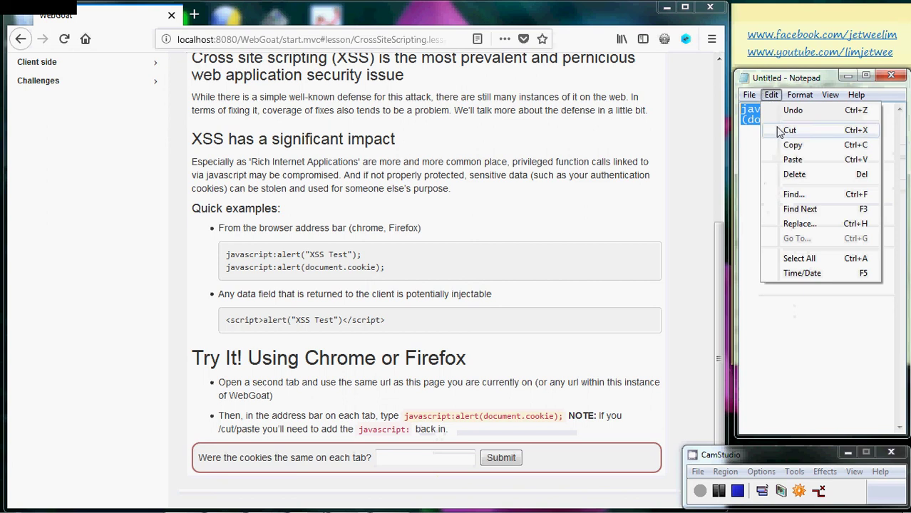
left_click(785, 145)
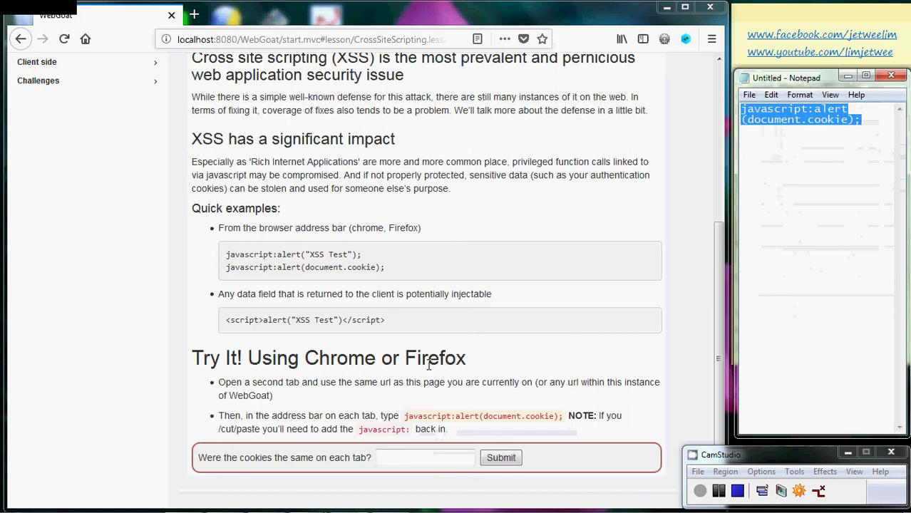
key("alt")
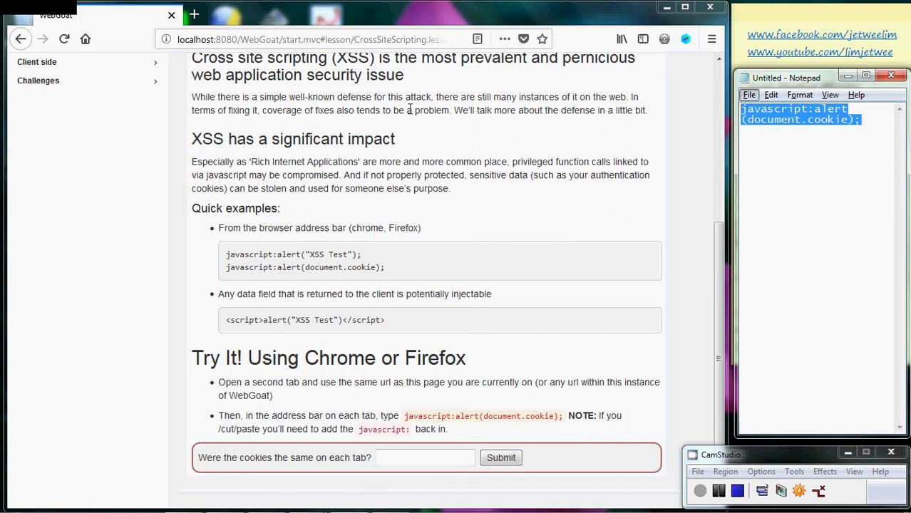
left_click(409, 109)
key("alt")
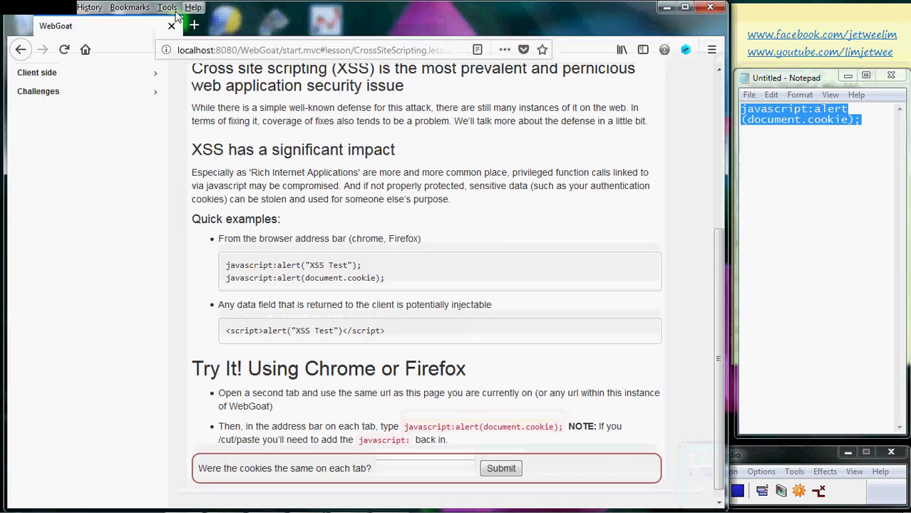
left_click(188, 8)
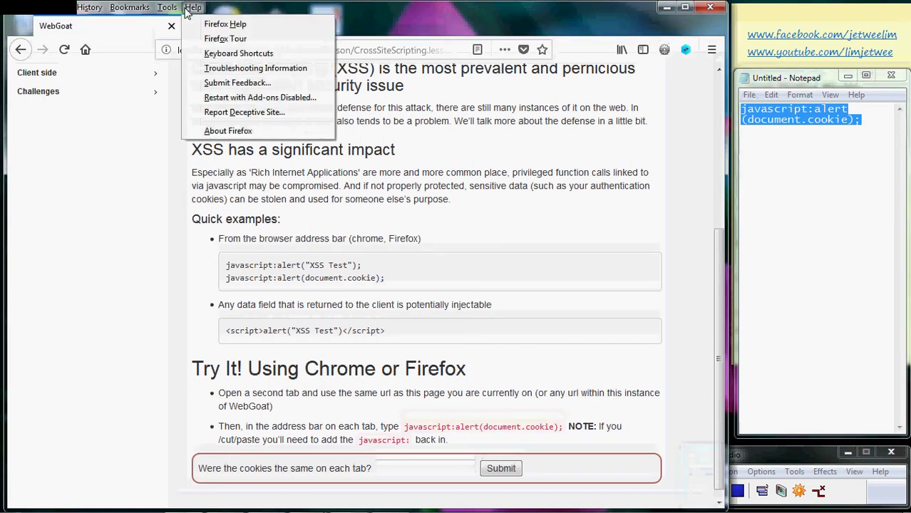
left_click(229, 131)
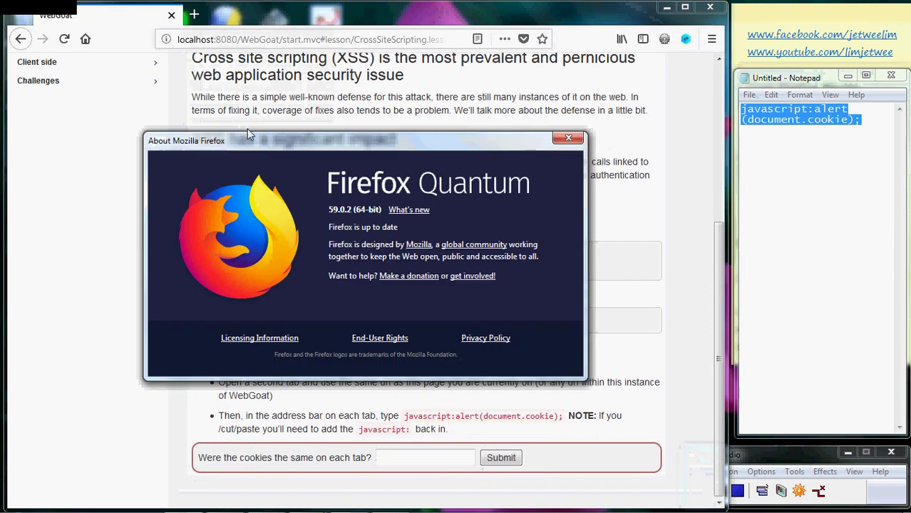
left_click(569, 139)
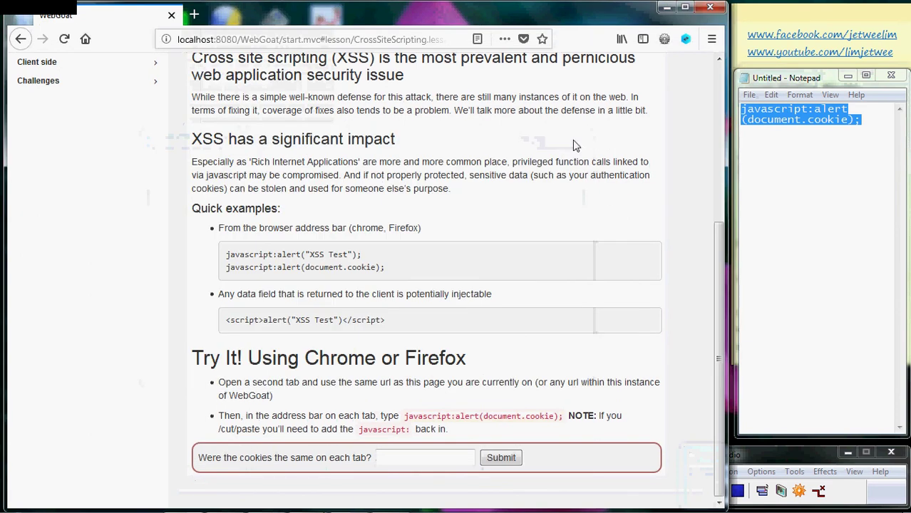
Step: Open a second browser tab and load WebGoat in it
left_click(195, 15)
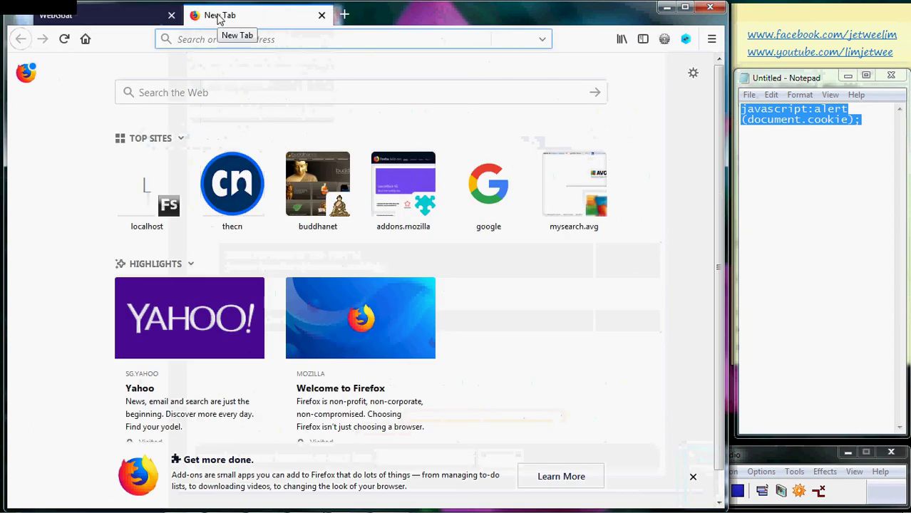
type("ht")
key("Return")
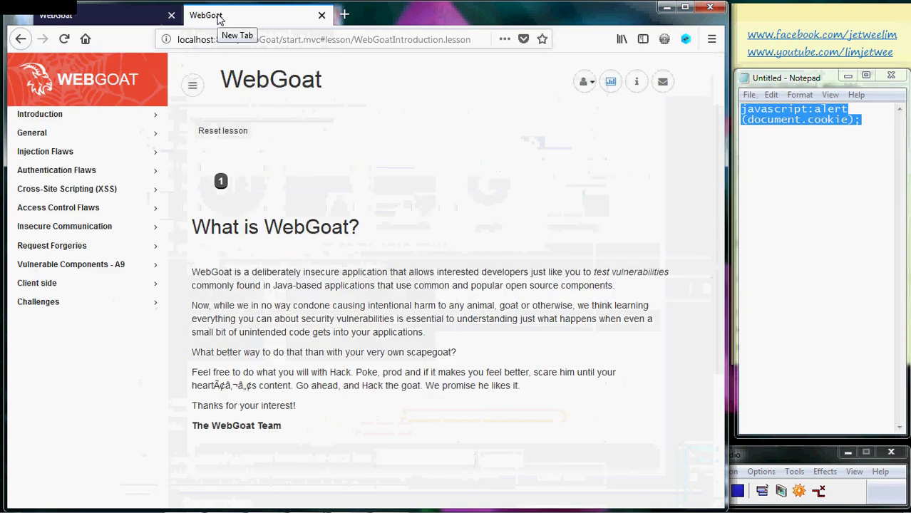
Step: Go to Cross-Site Scripting (XSS) > Cross Site Scripting, page 2 'What is XSS'
left_click(110, 189)
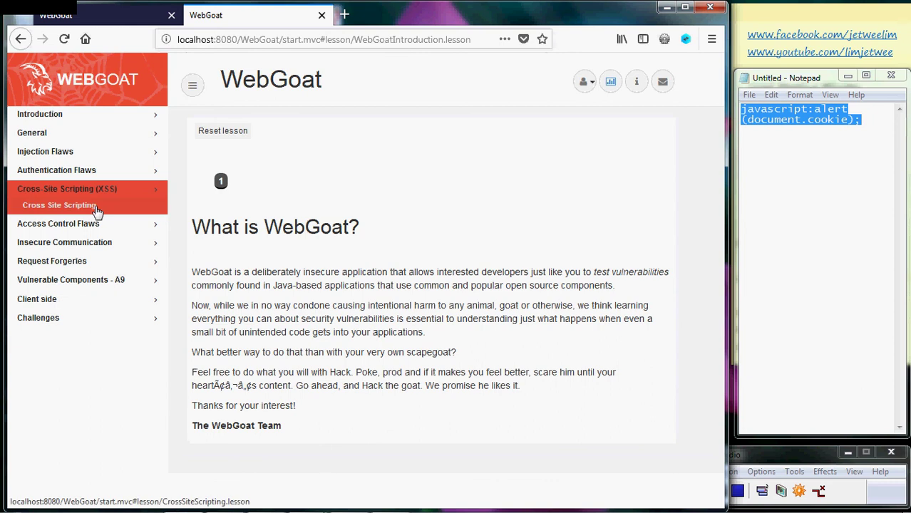
left_click(95, 206)
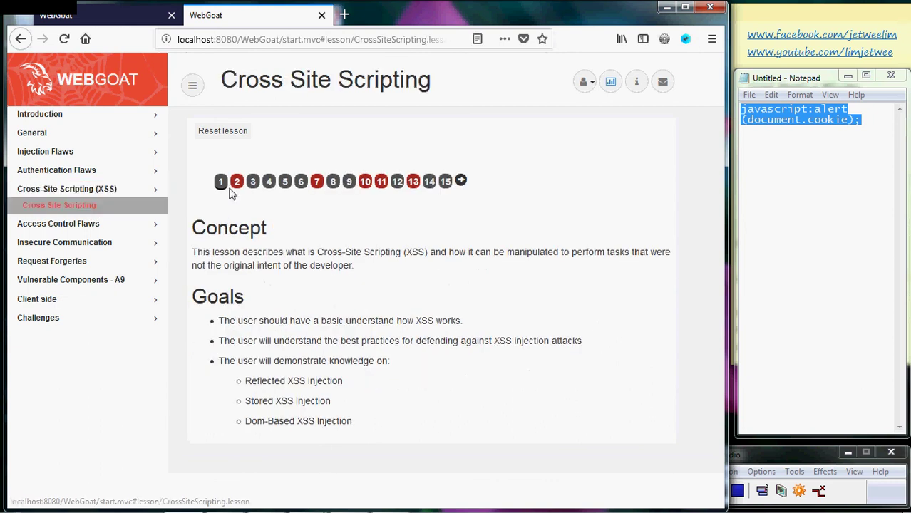
left_click(238, 184)
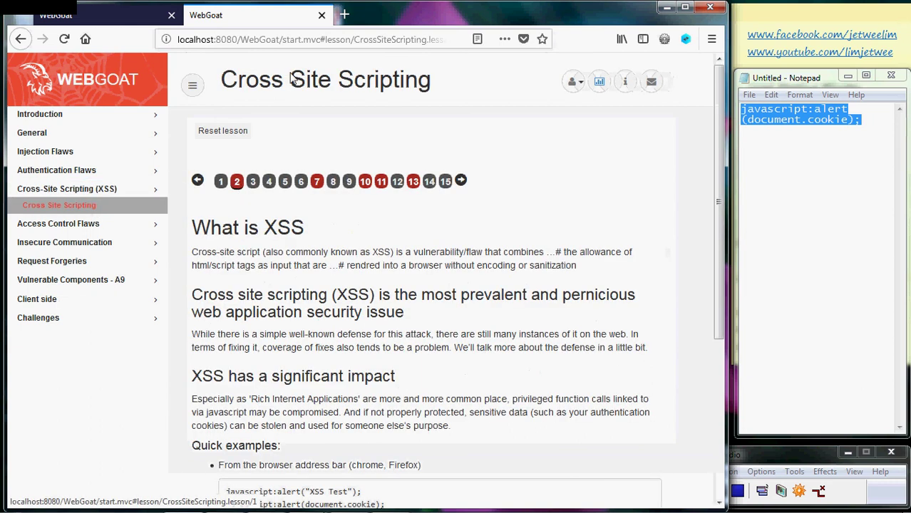
Step: Replace the second tab's address with the copied alert(document.cookie); command
left_click(282, 42)
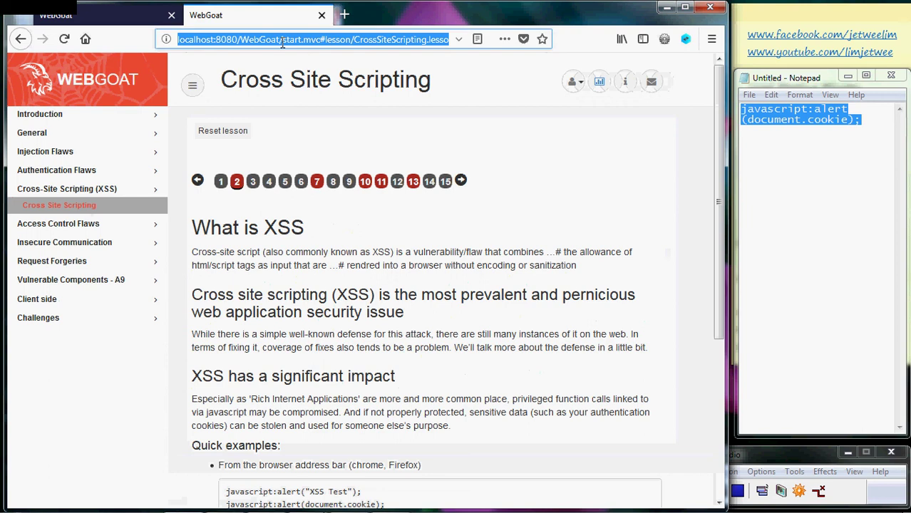
right_click(283, 42)
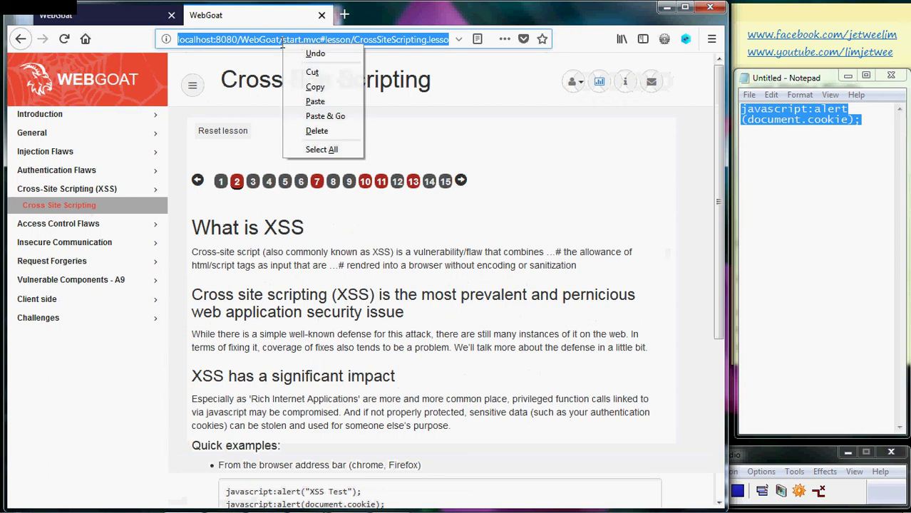
left_click(316, 102)
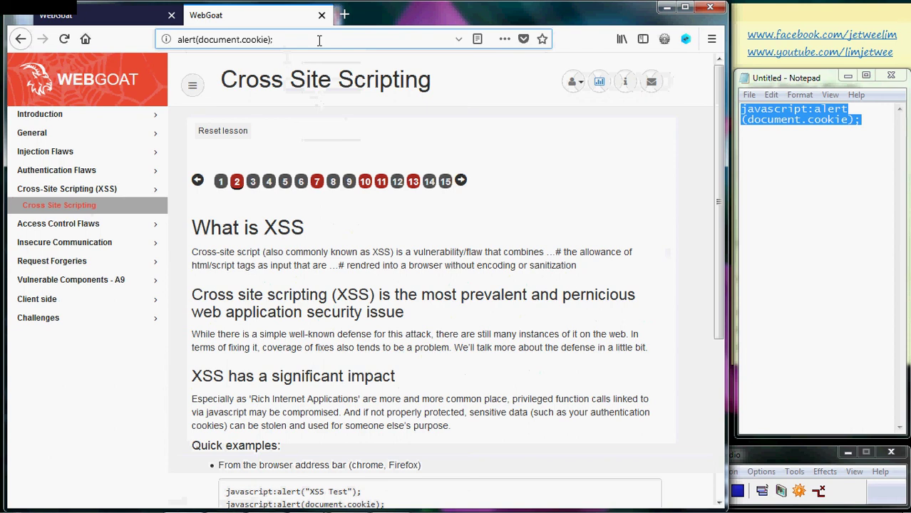
key("Home")
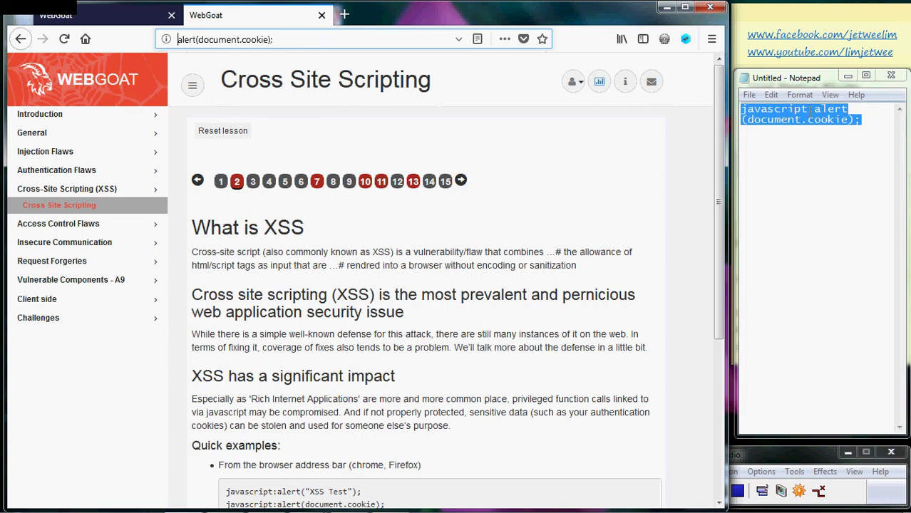
Step: Add the missing javascript: prefix to the address and run it to show the cookie
mouse_move(742, 109)
left_mouse_down()
mouse_move(811, 119)
mouse_move(739, 109)
left_mouse_up()
left_click(807, 111)
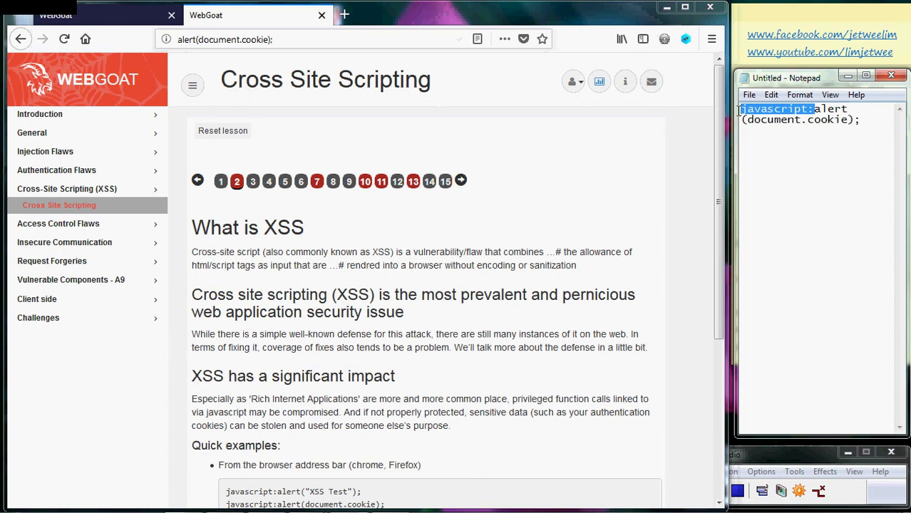
left_click(178, 39)
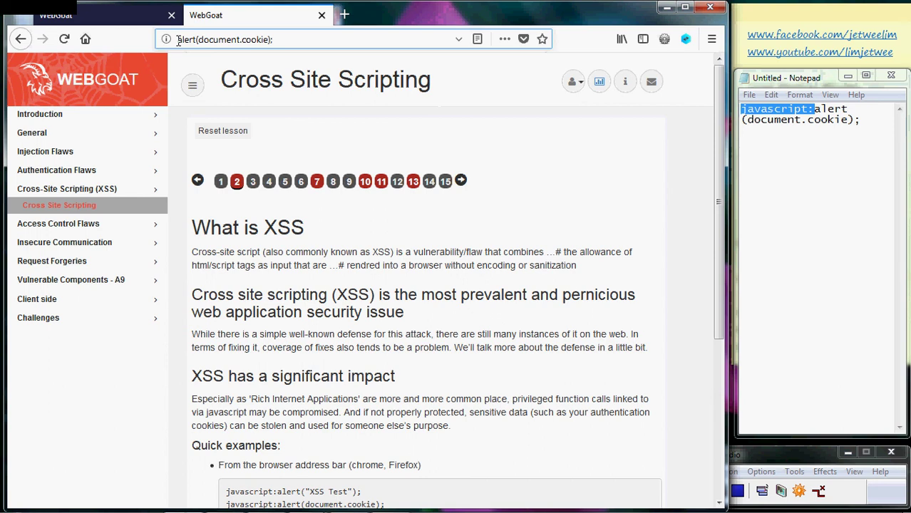
right_click(178, 39)
left_click(213, 98)
type("javas")
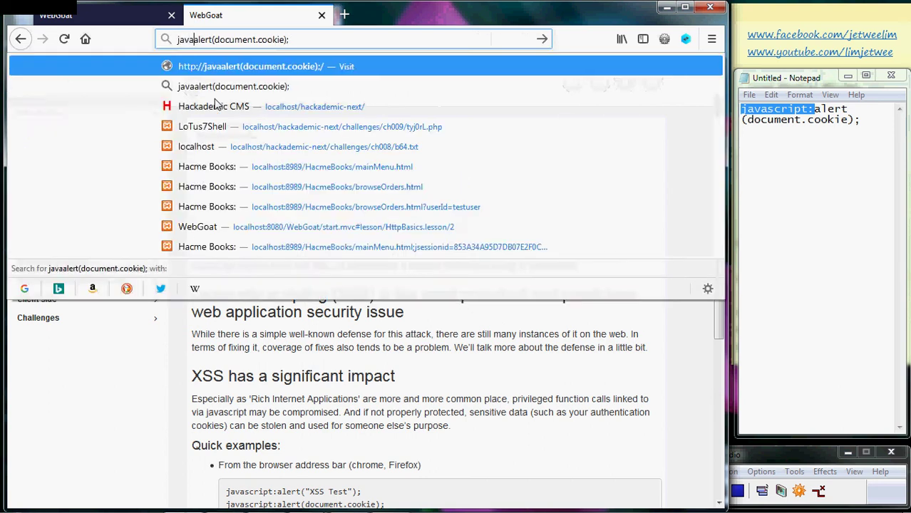
type("cript")
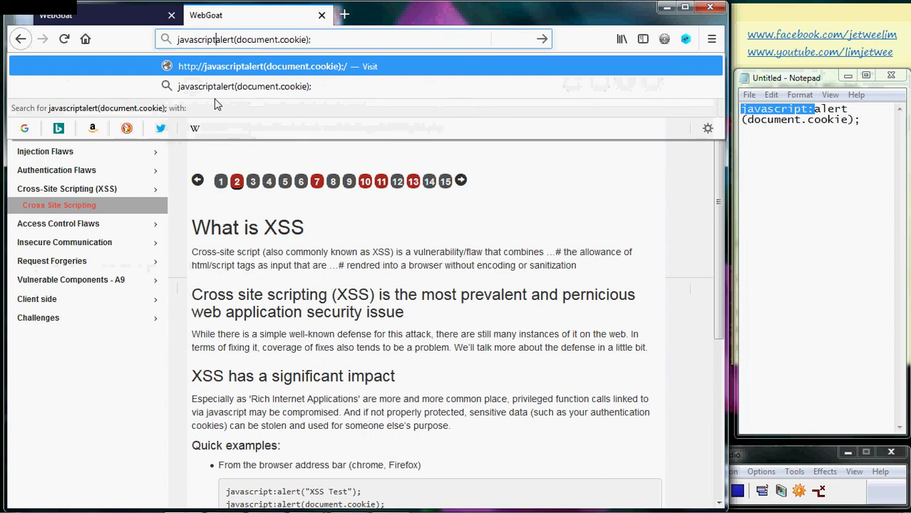
type(":")
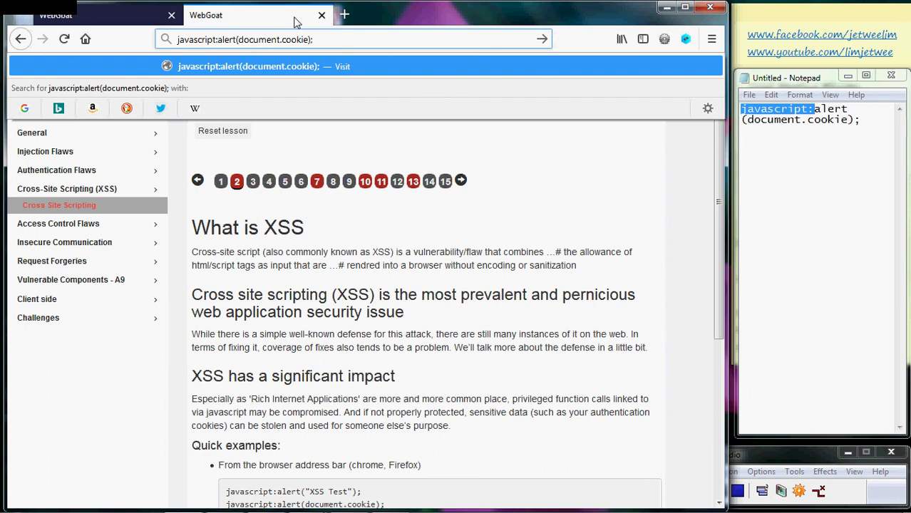
key("Escape")
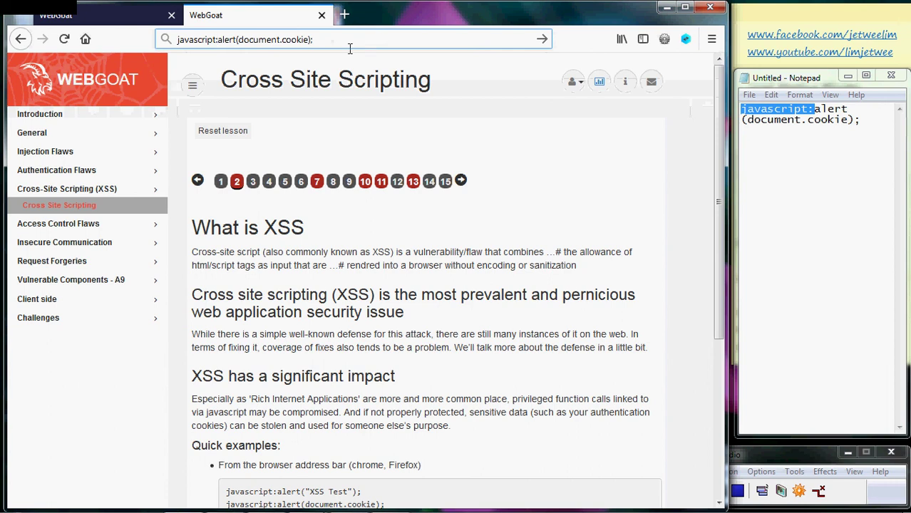
key("Return")
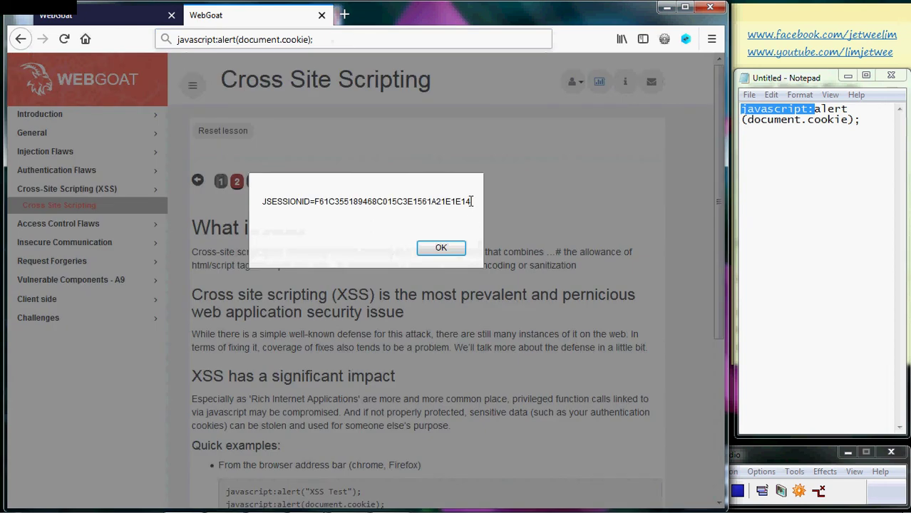
Step: Copy the alert's JSESSIONID into Notepad and label it 'tab 2'
left_click_drag(471, 203, 262, 203)
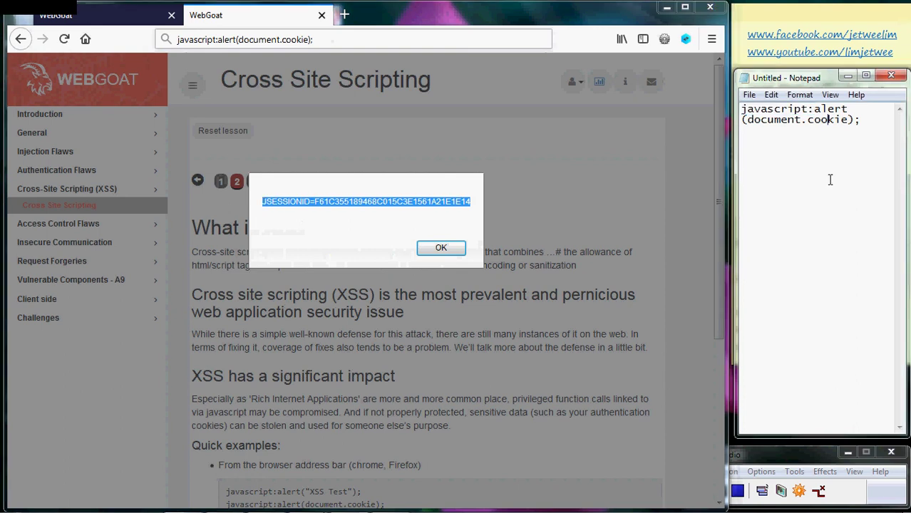
left_click(830, 180)
key("Return")
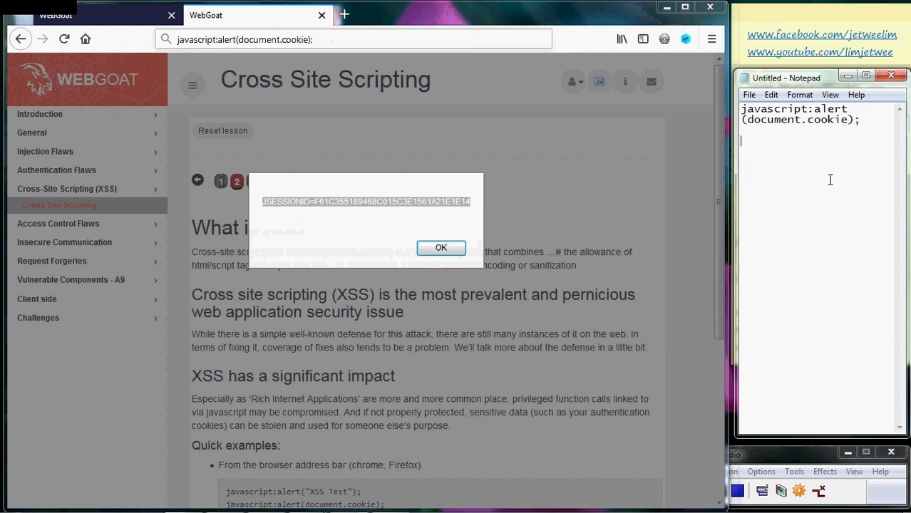
key("ctrl+v")
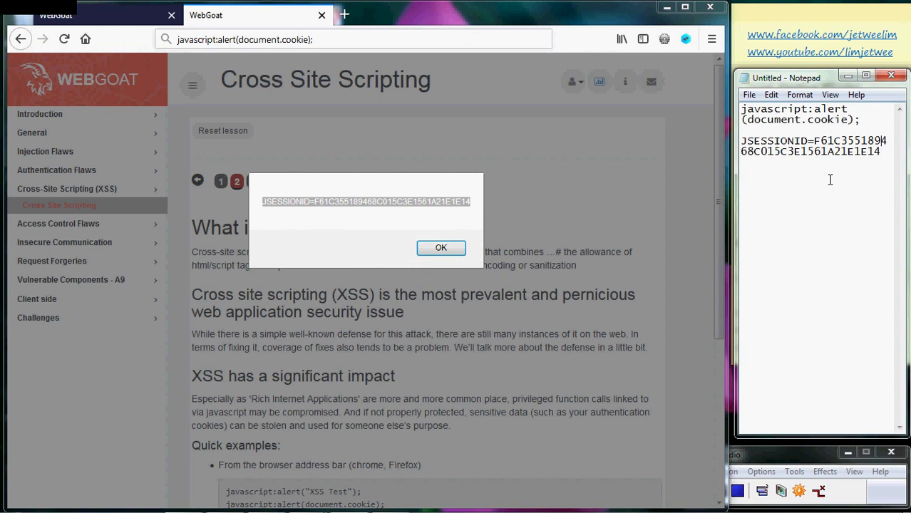
key("Return")
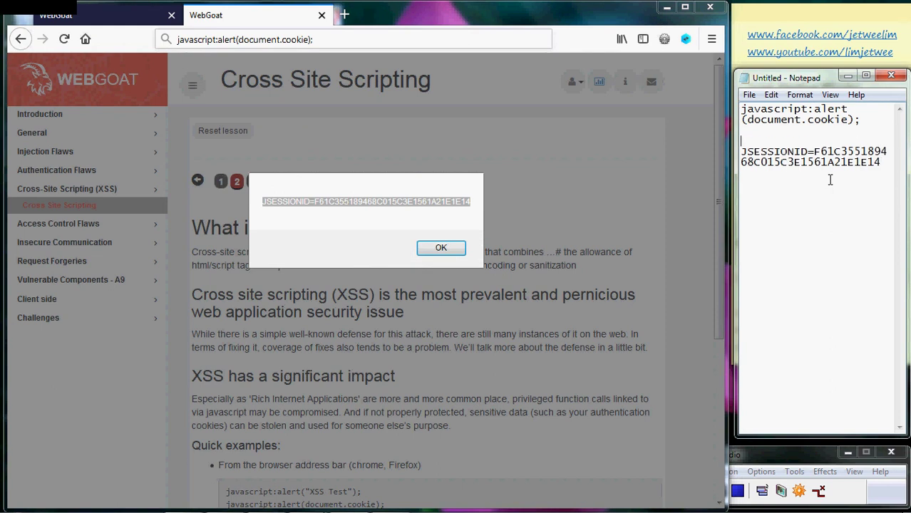
type("tab")
type(" 2")
Step: Add a 'tab 1' line above the tab 2 entry and close the cookie alert
key("Return")
key("Return")
key("Up")
type("tab ")
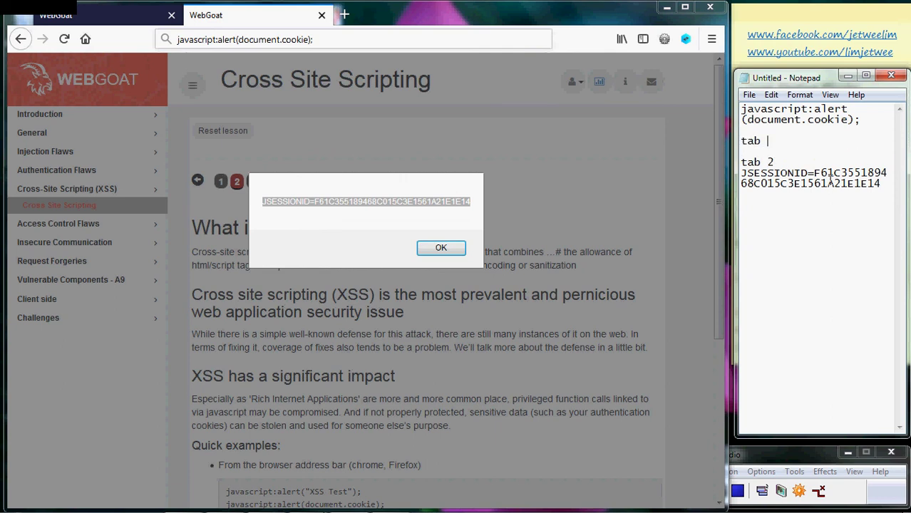
type("1")
key("Return")
key("Return")
left_click(436, 248)
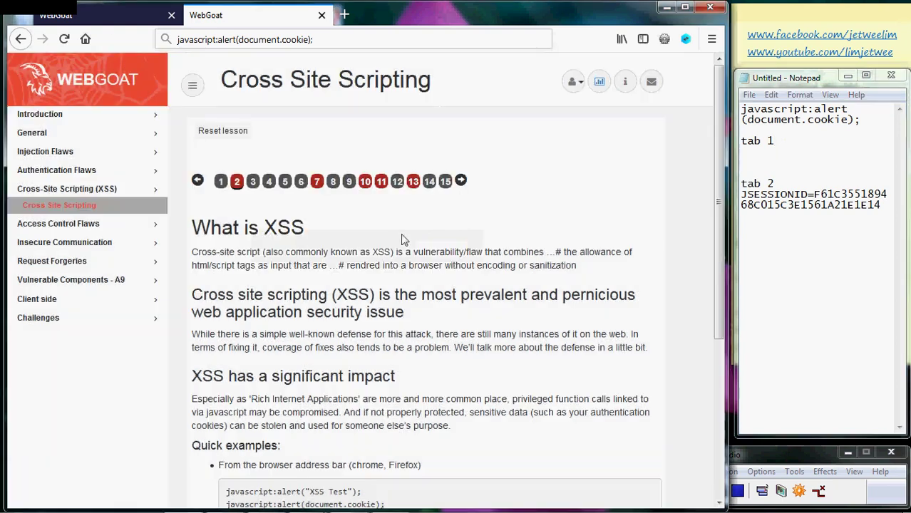
Step: Switch to the first WebGoat tab and select the alert command line in Notepad
left_click(109, 23)
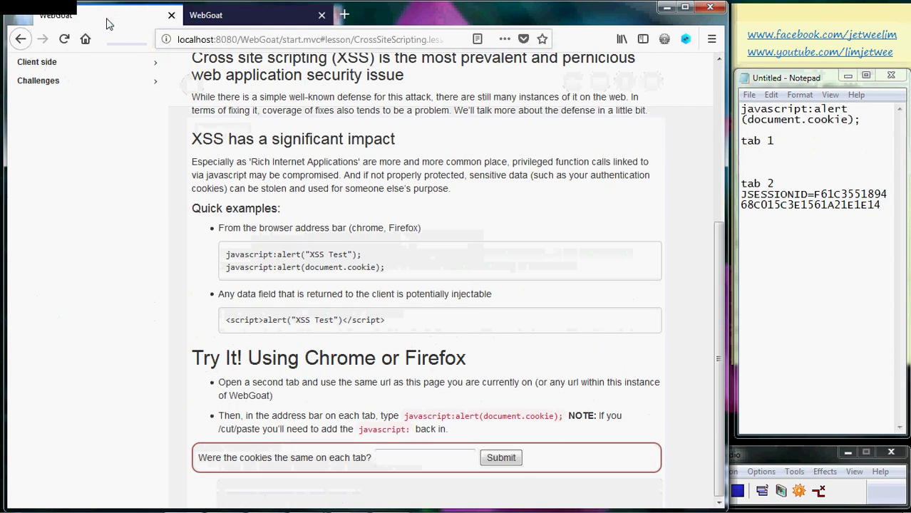
left_click(345, 40)
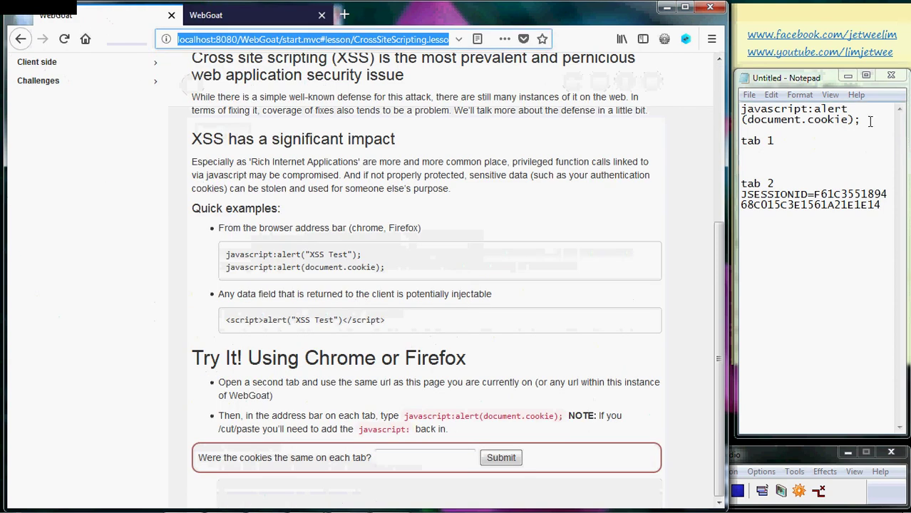
left_click_drag(868, 121, 729, 108)
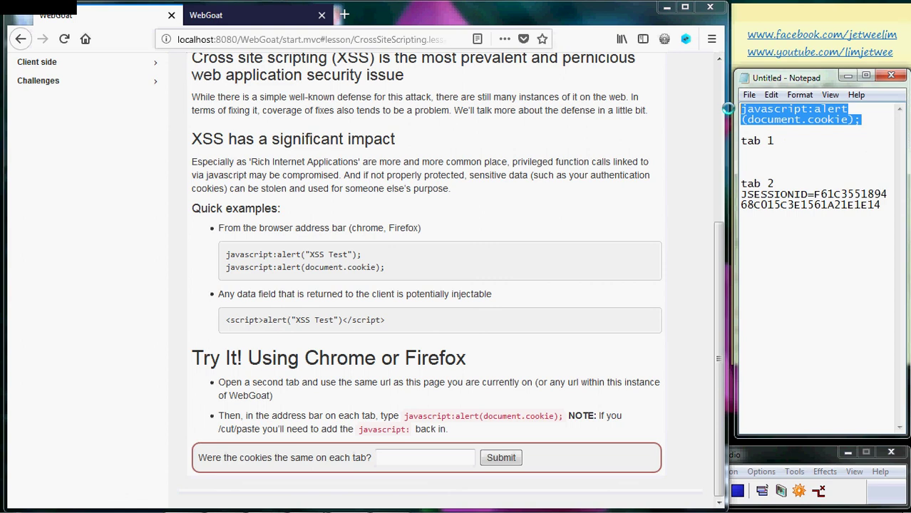
Step: Replace the first tab's address with javascript:alert(document.cookie); and run it
left_click(417, 39)
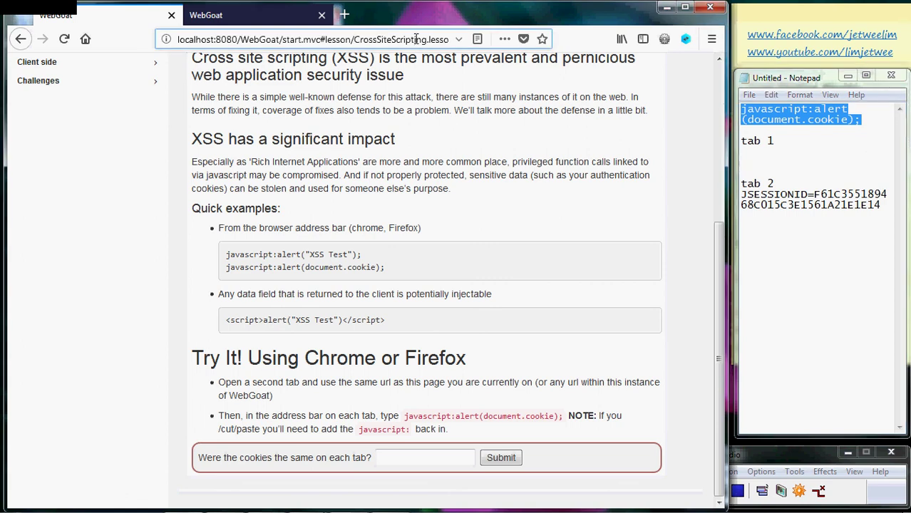
double_click(417, 39)
triple_click(416, 40)
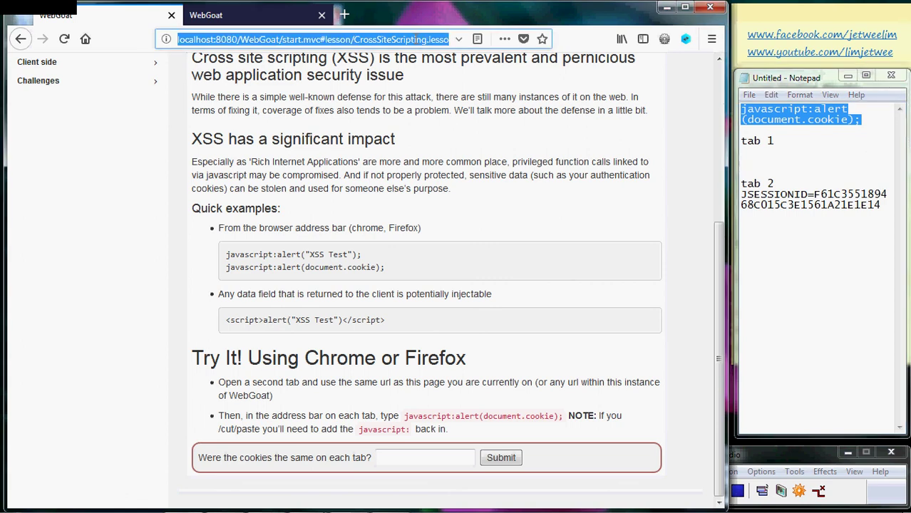
type("alert(document.cookie);")
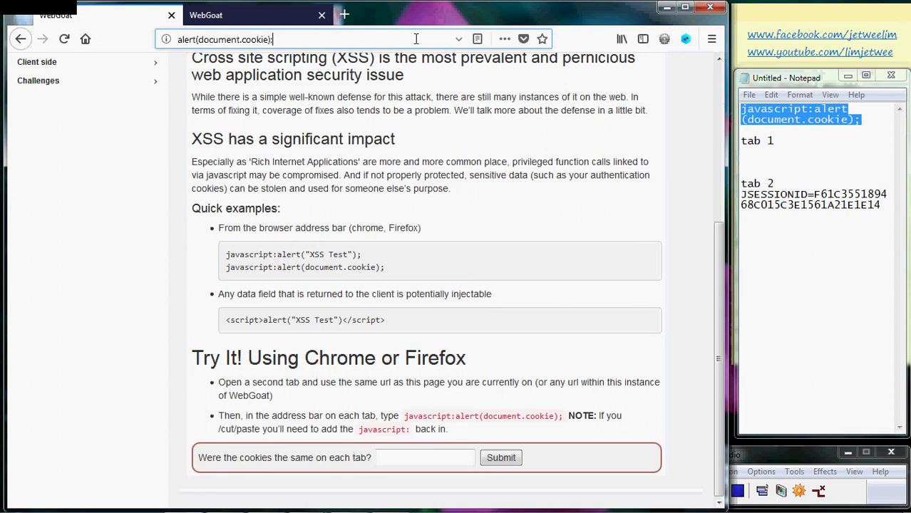
type("ja")
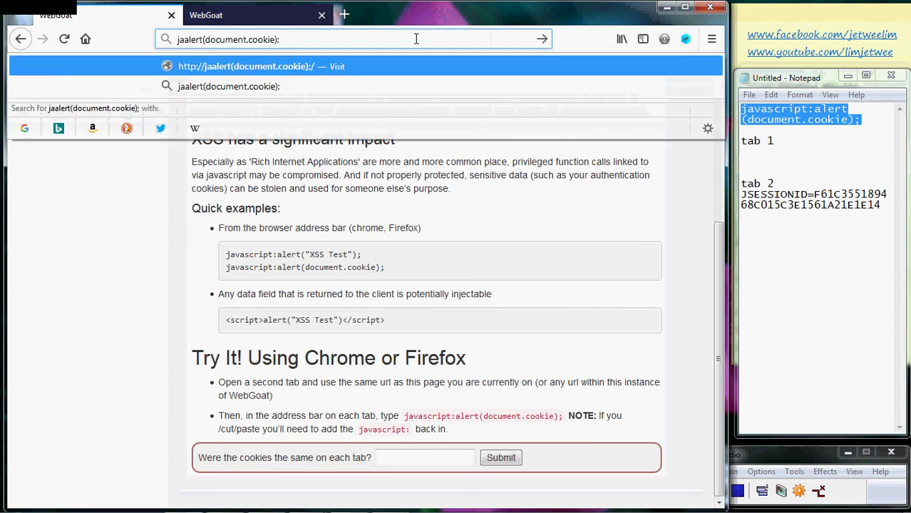
type("vascript")
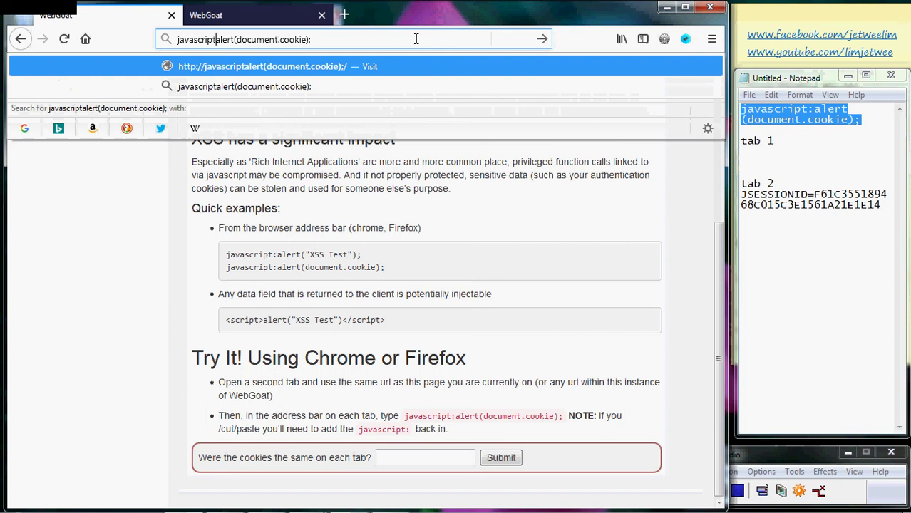
type(":")
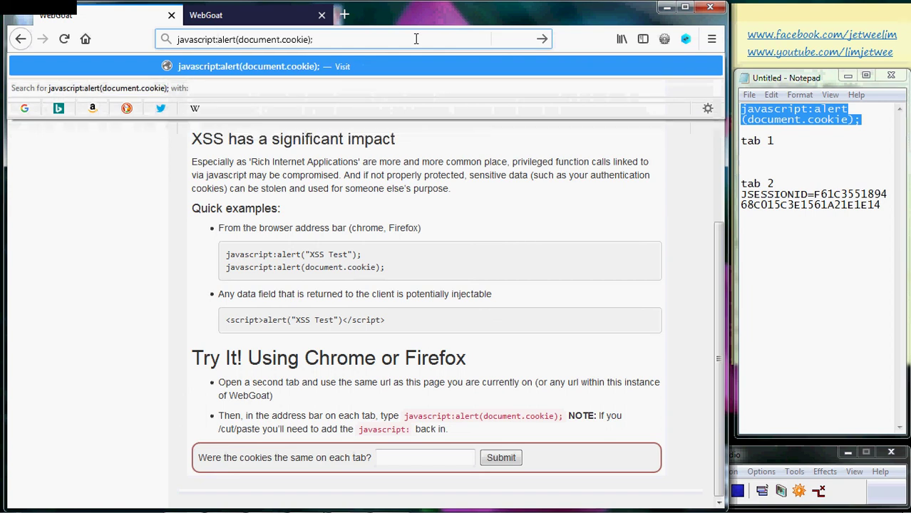
key("Return")
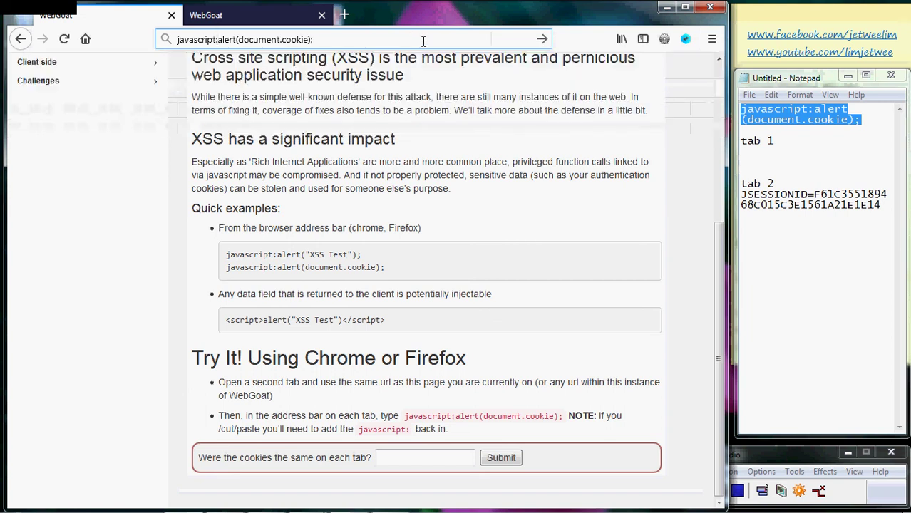
key("Return")
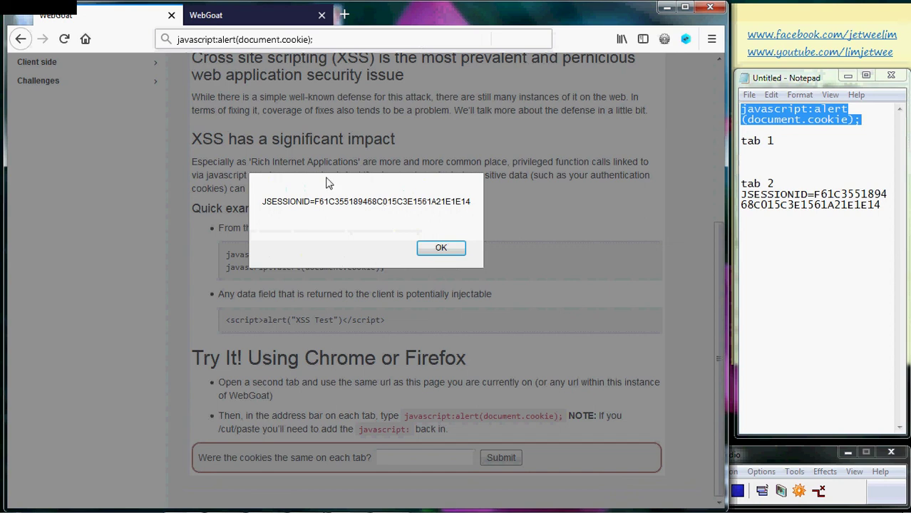
Step: Paste the first tab's session ID under 'tab 1' in Notepad, prefixed with JSESSIONID=
double_click(385, 201)
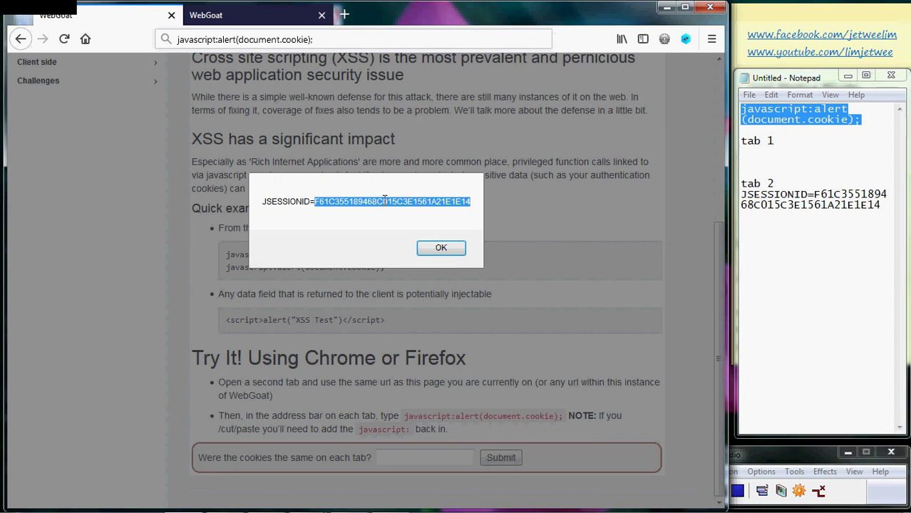
left_click(785, 156)
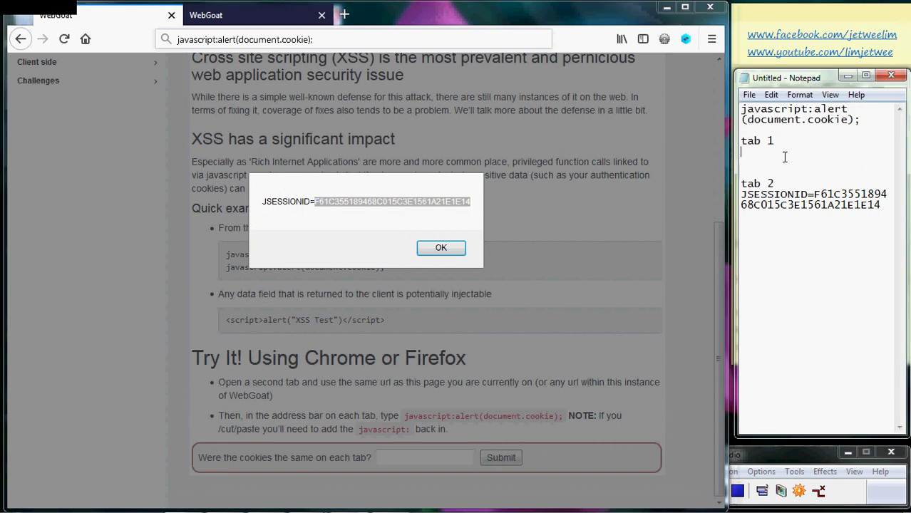
key("ctrl+v")
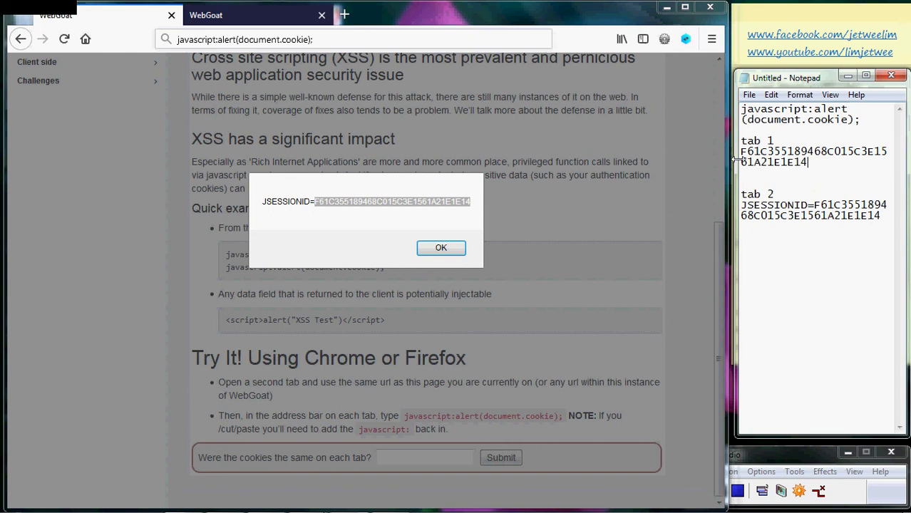
left_click_drag(736, 163, 591, 163)
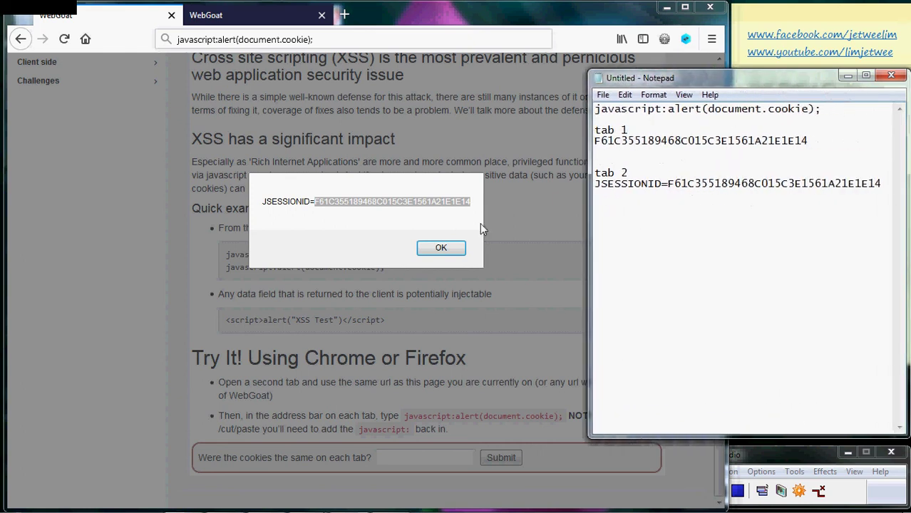
left_click_drag(314, 202, 264, 202)
key("ctrl+c")
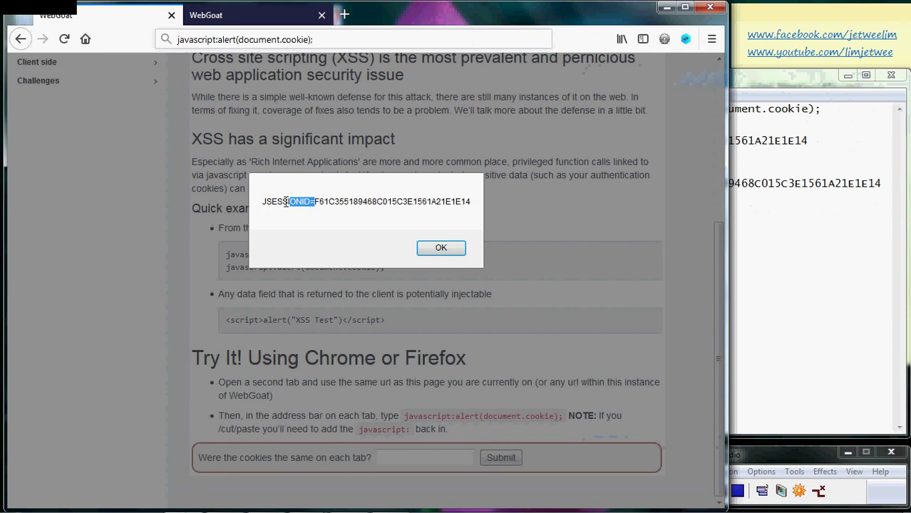
left_click(851, 138)
key("Home")
key("ctrl+v")
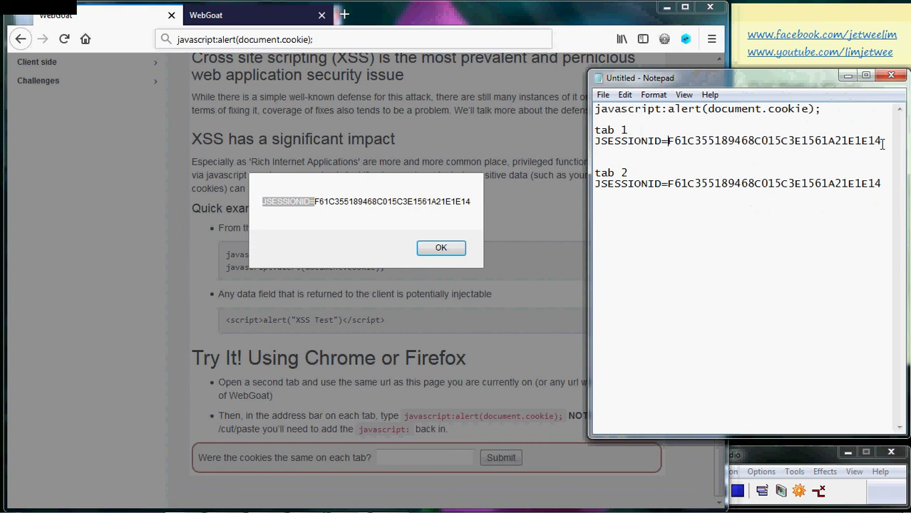
Step: Compare the tab 1 and tab 2 session IDs in Notepad to confirm they match
left_click_drag(882, 141, 663, 143)
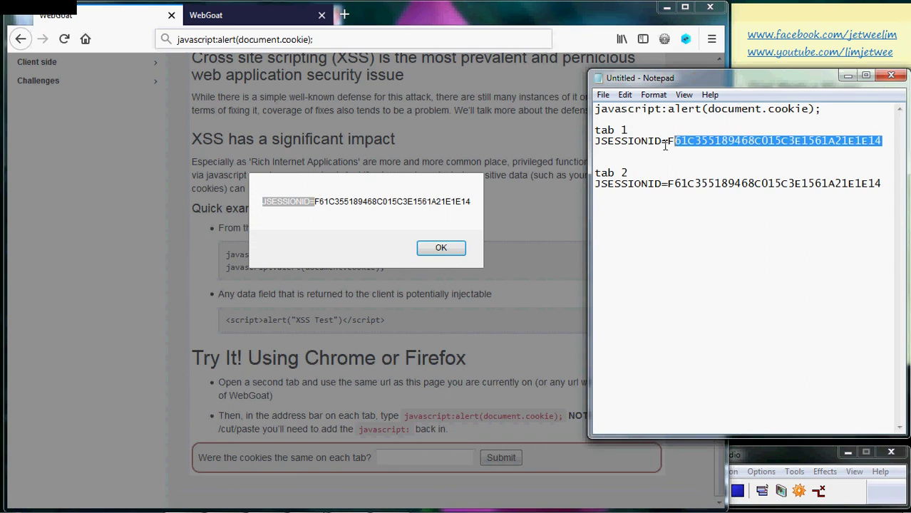
left_click(669, 183)
left_click_drag(669, 183, 889, 184)
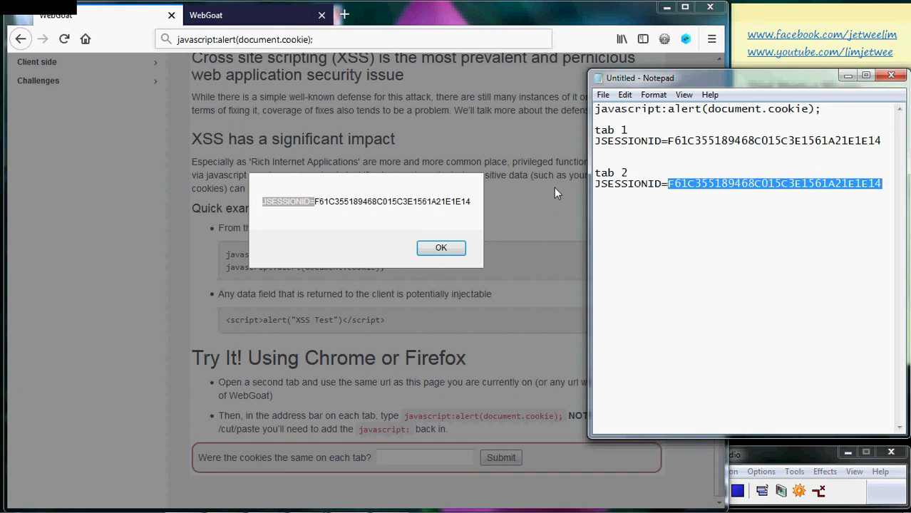
left_click(447, 217)
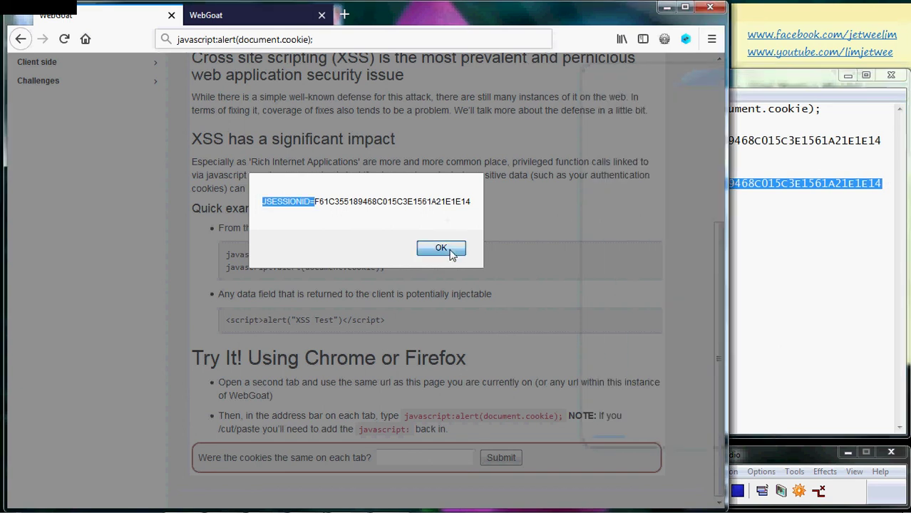
Step: Dismiss the cookie alert and submit 'yes' to whether the cookies matched on each tab
left_click(442, 248)
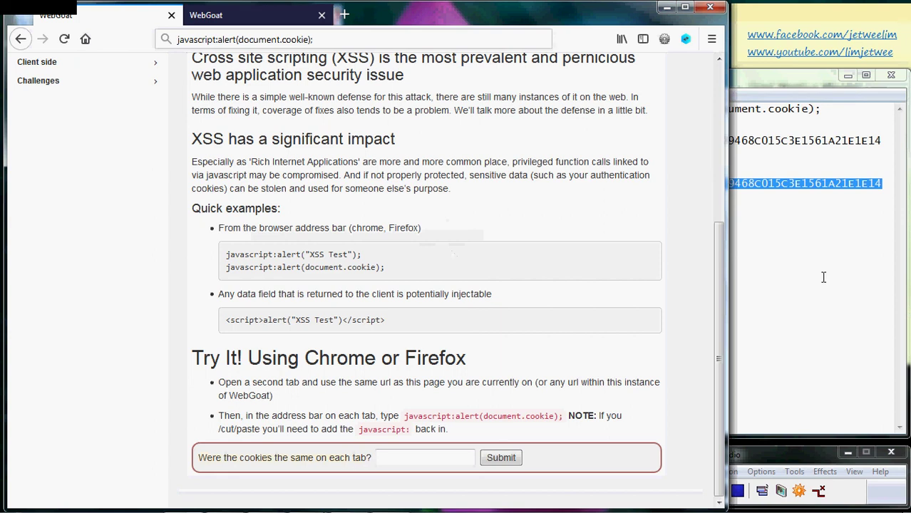
left_click(464, 455)
left_click(464, 455)
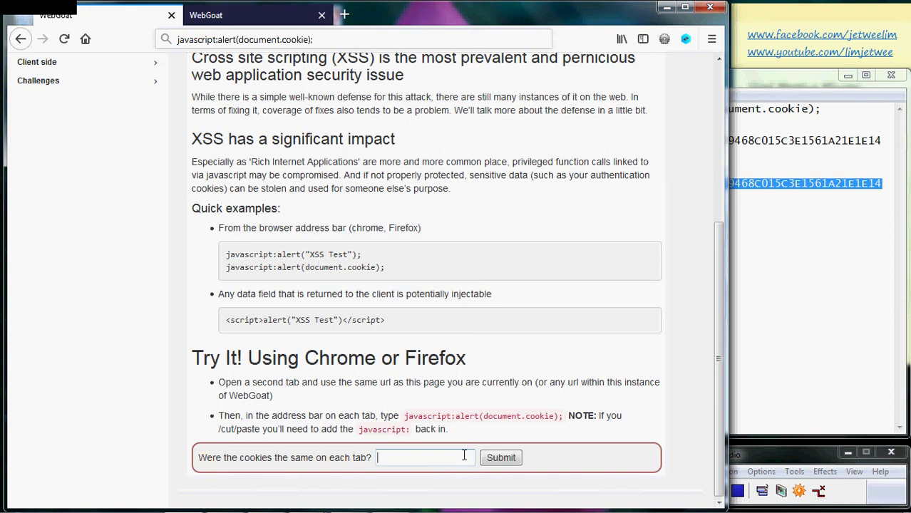
type("yes")
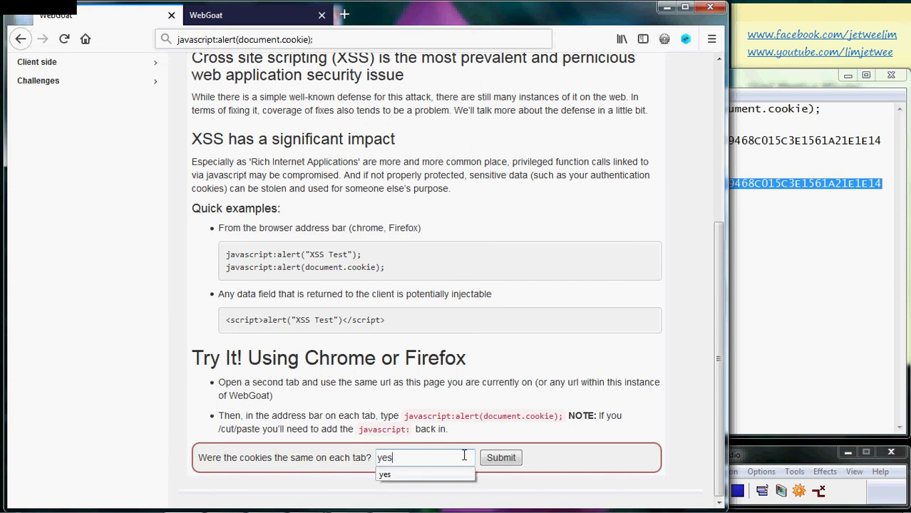
left_click(498, 460)
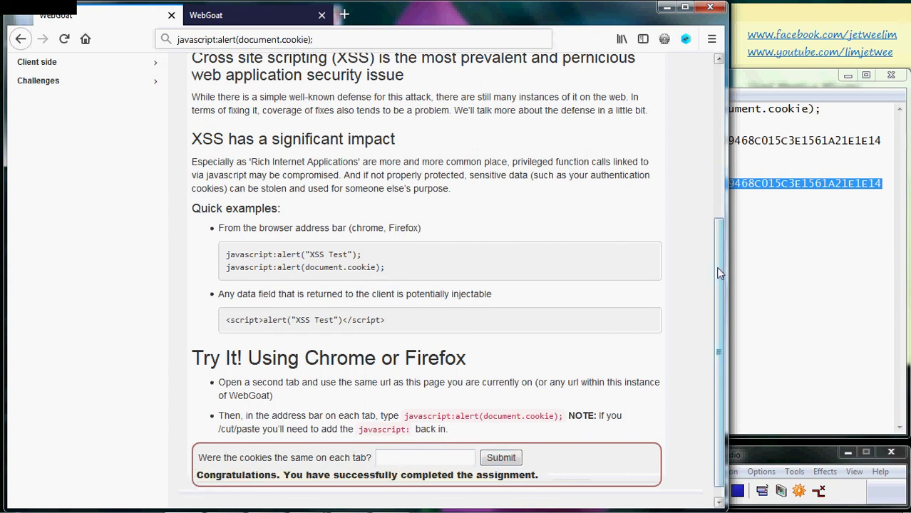
Step: Scroll back to the top of the lesson to see page 2 marked green
left_click_drag(721, 273, 700, 121)
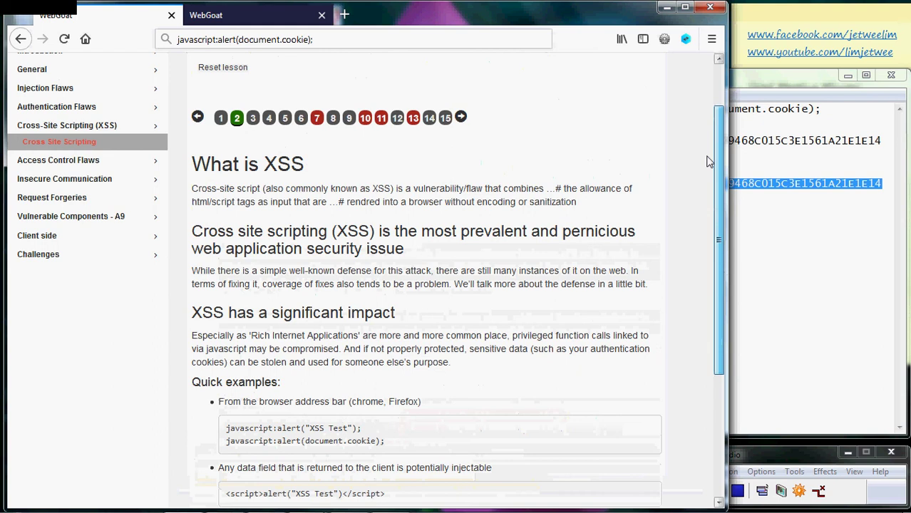
scroll(698, 117, "up", 1)
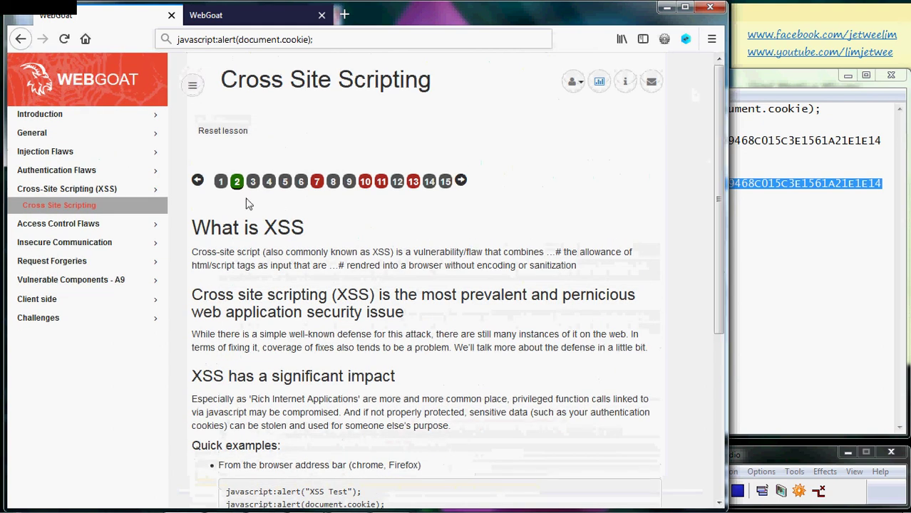